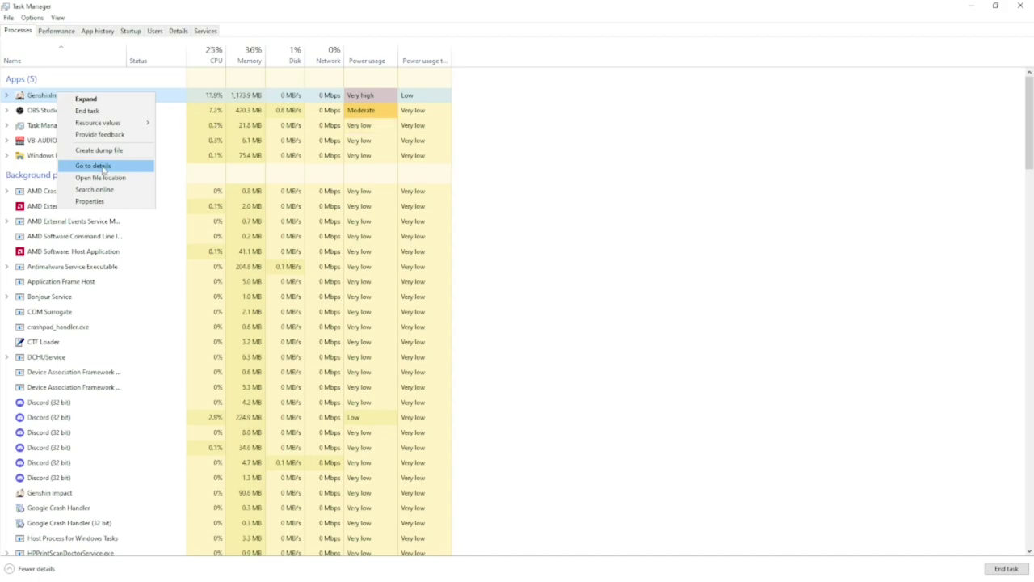
- Locate the Genshin Impact process in Task Manager's process details and bring up its priority options
left_click(103, 167)
right_click(100, 384)
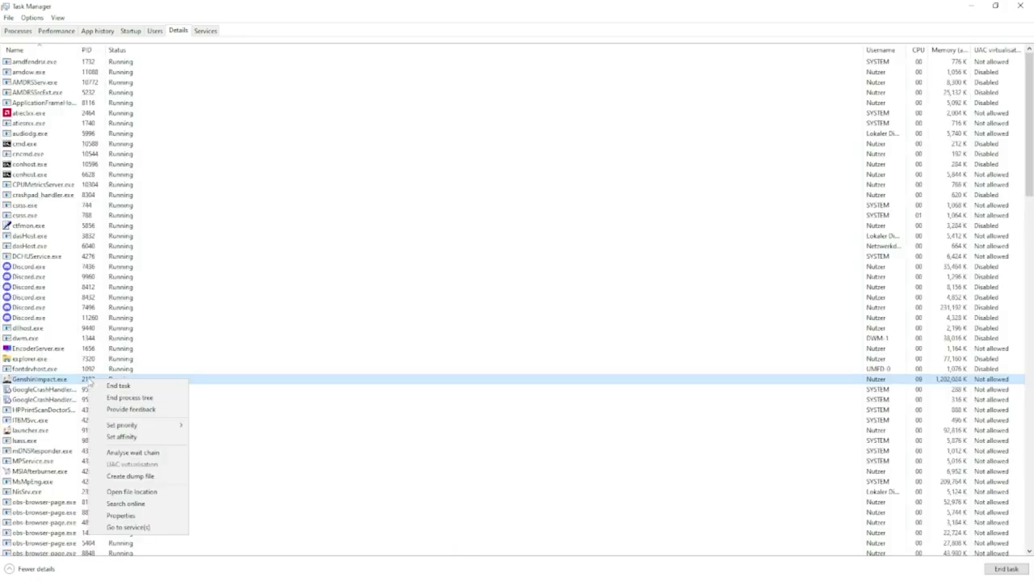
mouse_move(144, 425)
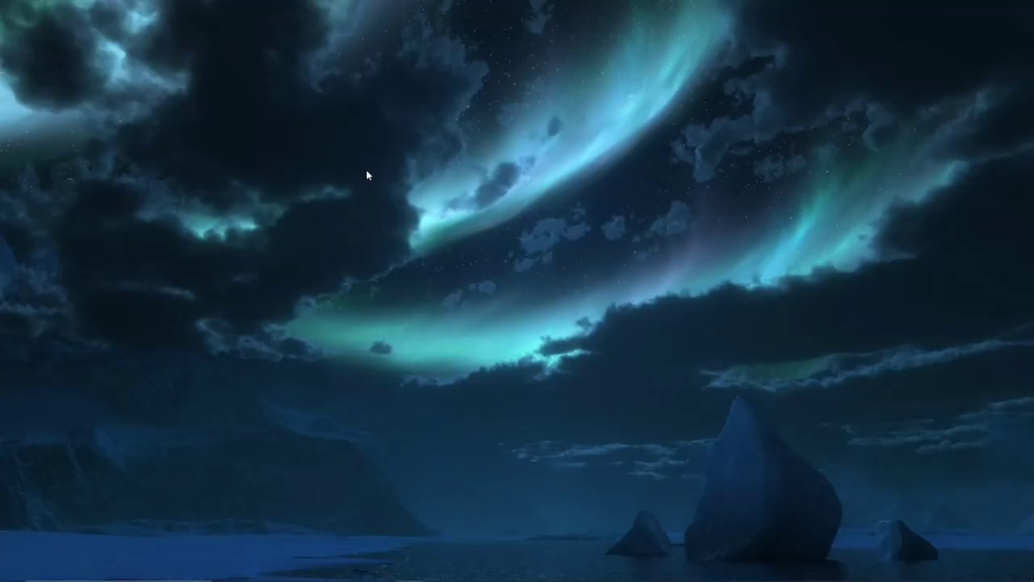
- Open the Game Mode page of the Windows gaming settings and toggle Game Mode on and back off
key("super")
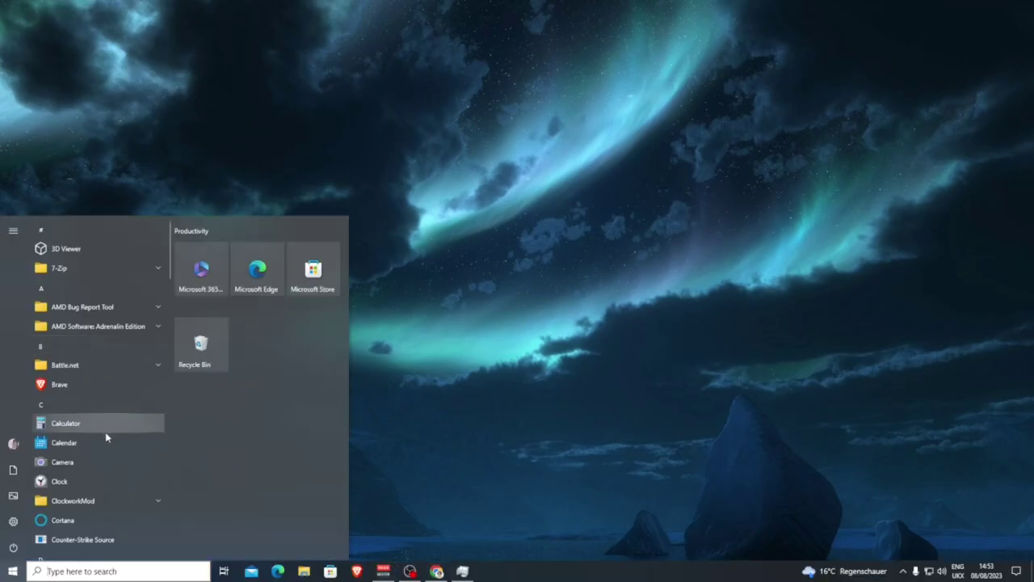
left_click(14, 521)
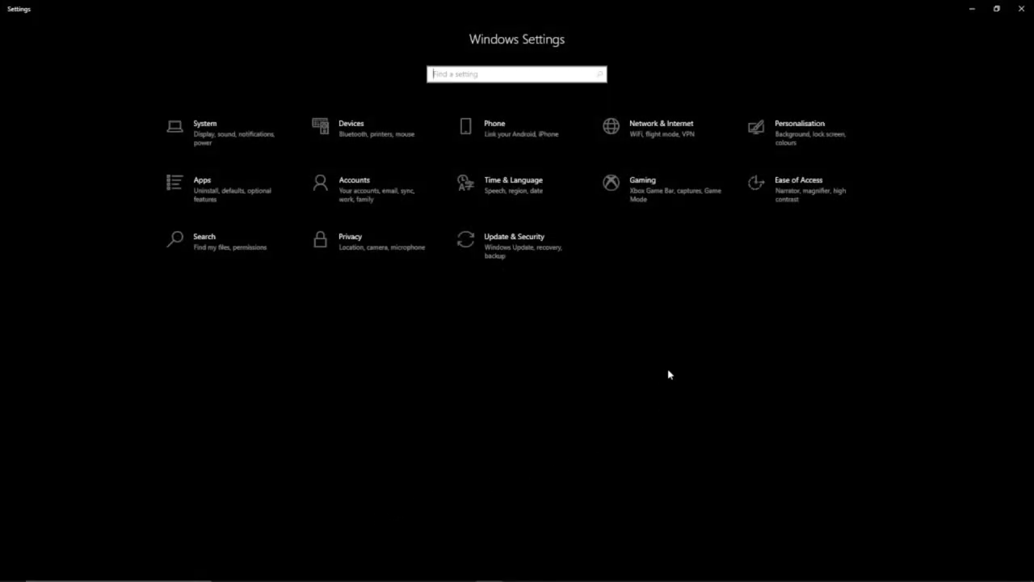
left_click(657, 198)
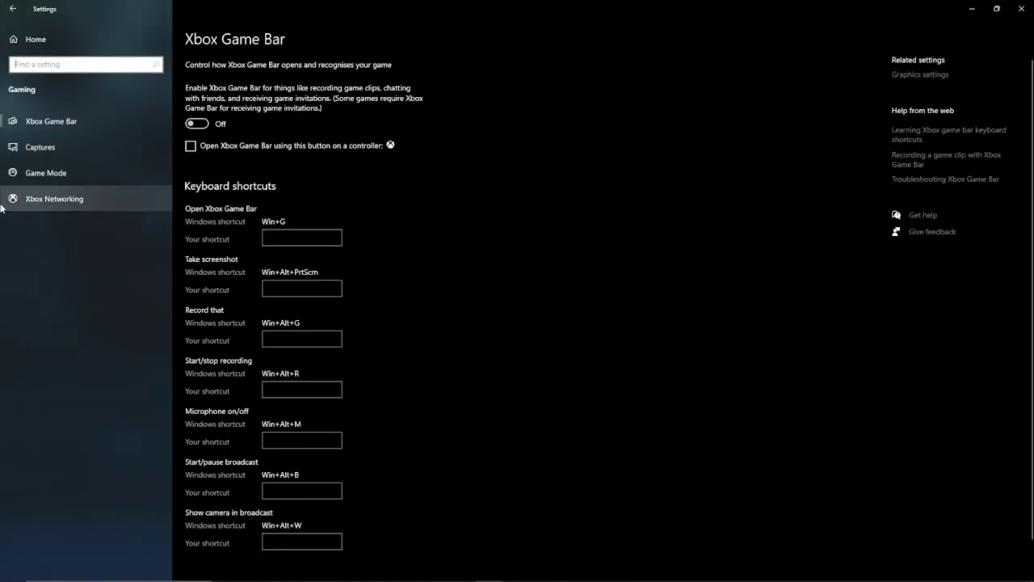
left_click(77, 173)
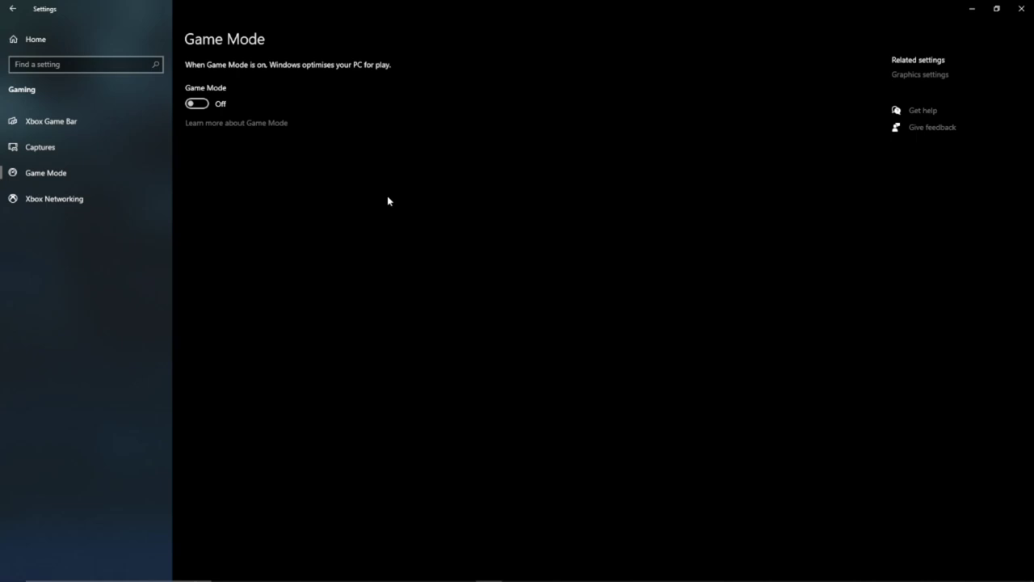
left_click(202, 105)
left_click(206, 108)
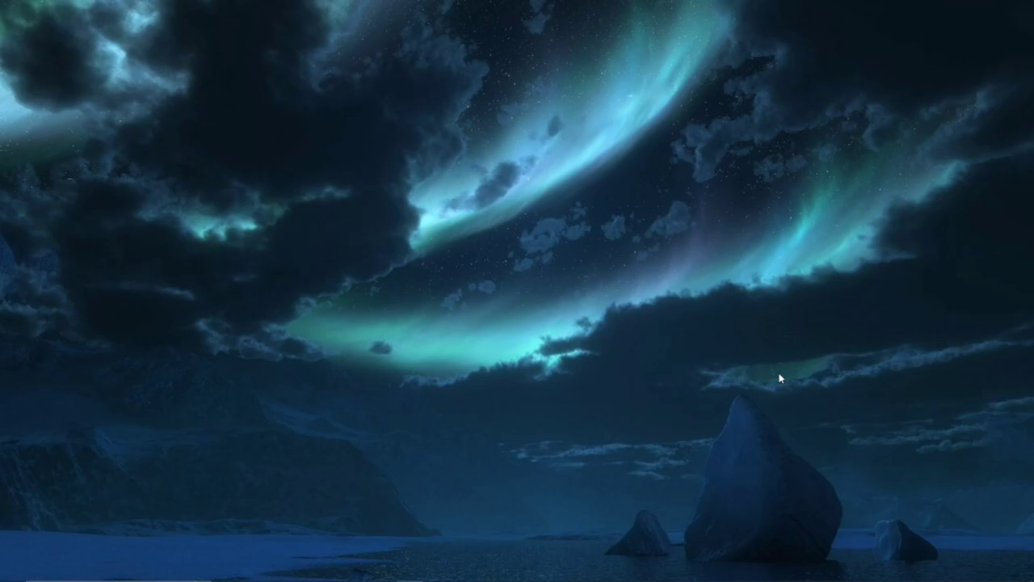
- Open the performance options from the advanced system settings and accept the custom visual effects selection
key("super")
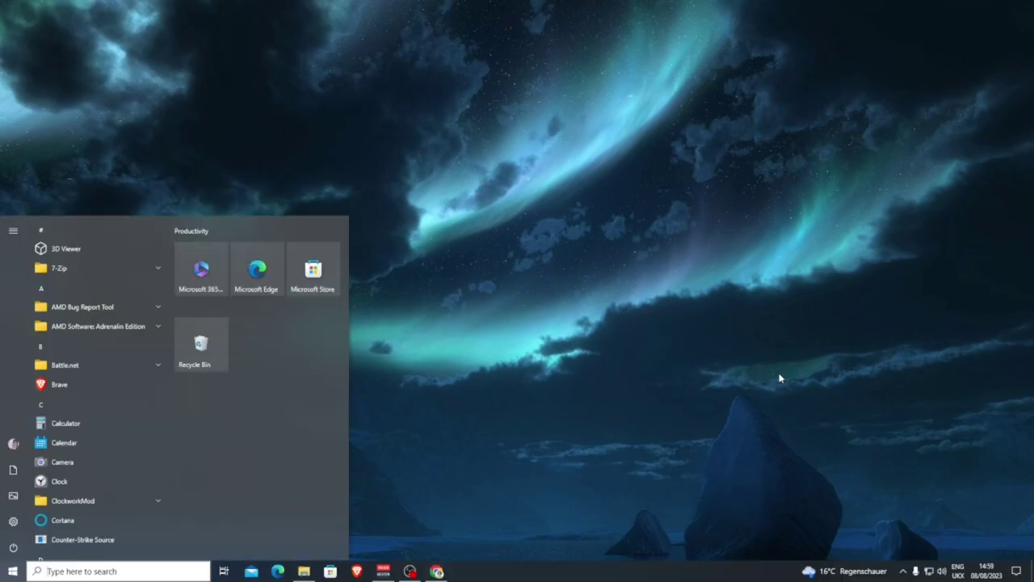
type("adv")
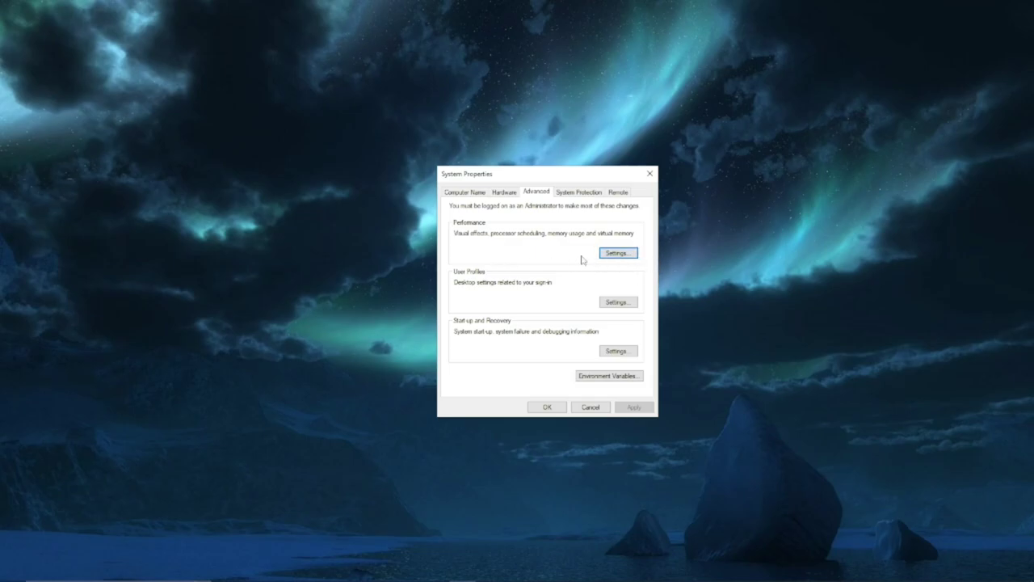
left_click(610, 254)
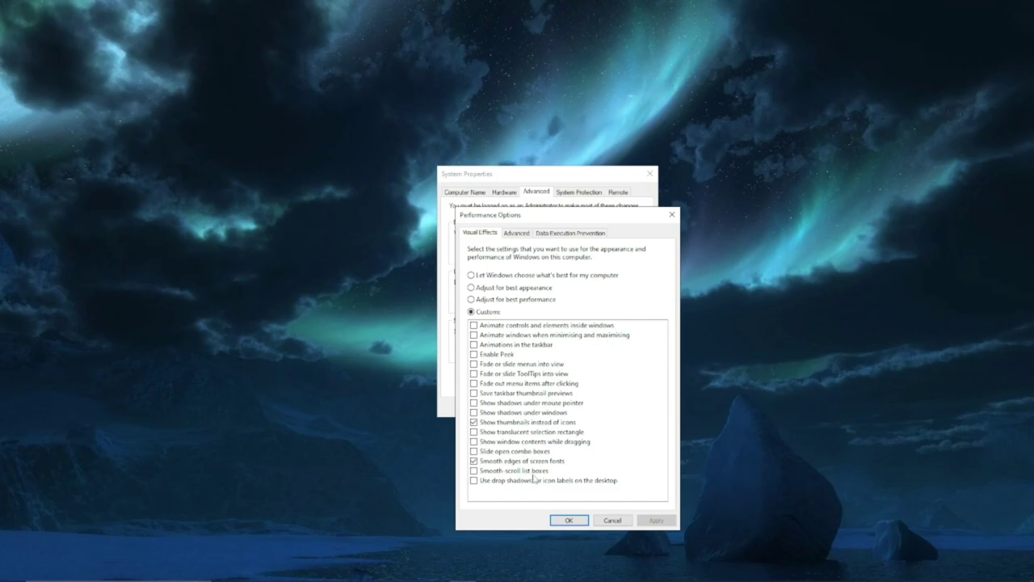
left_click(569, 520)
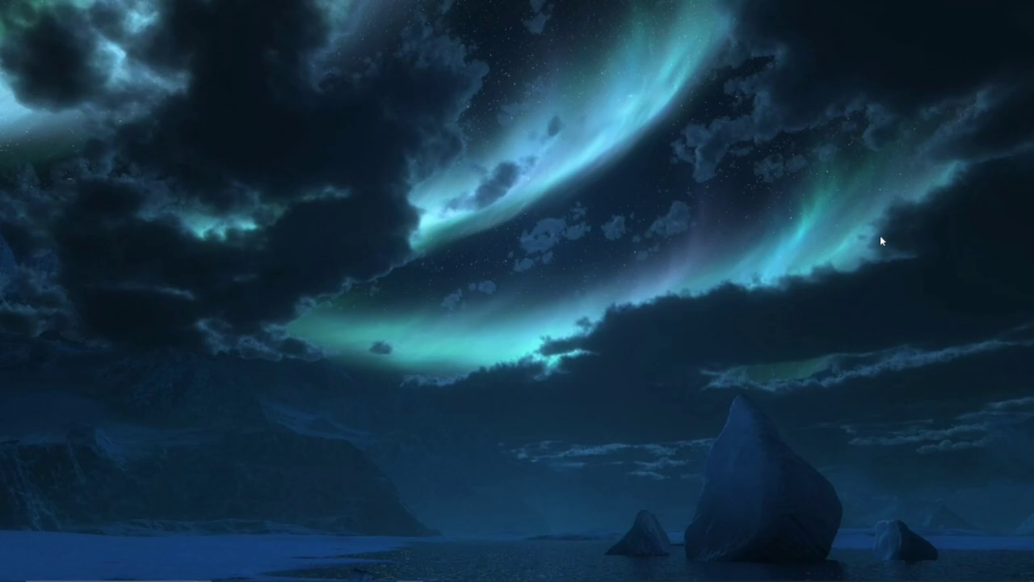
- Open the Windows Temp folder with the Run command temp and delete all its contents, cancelling for the folder in use
key("super+r")
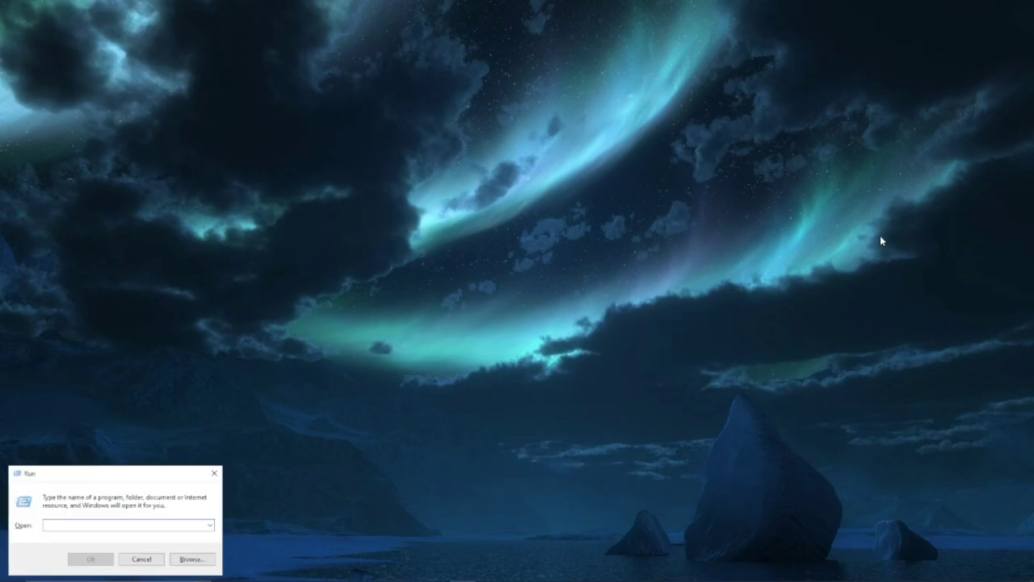
type("temp")
key("Return")
left_click_drag(443, 366, 133, 72)
right_click(127, 95)
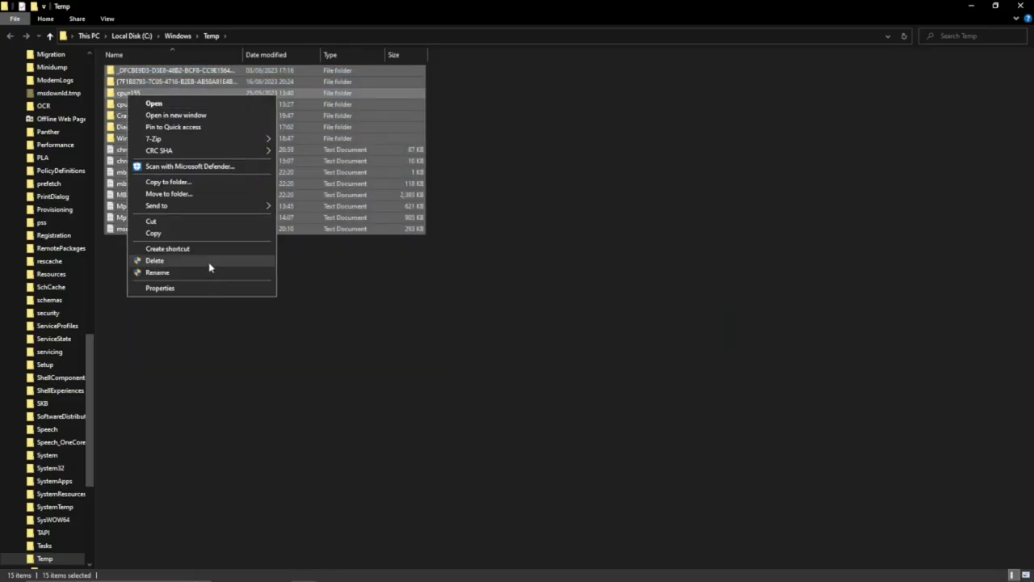
left_click(209, 261)
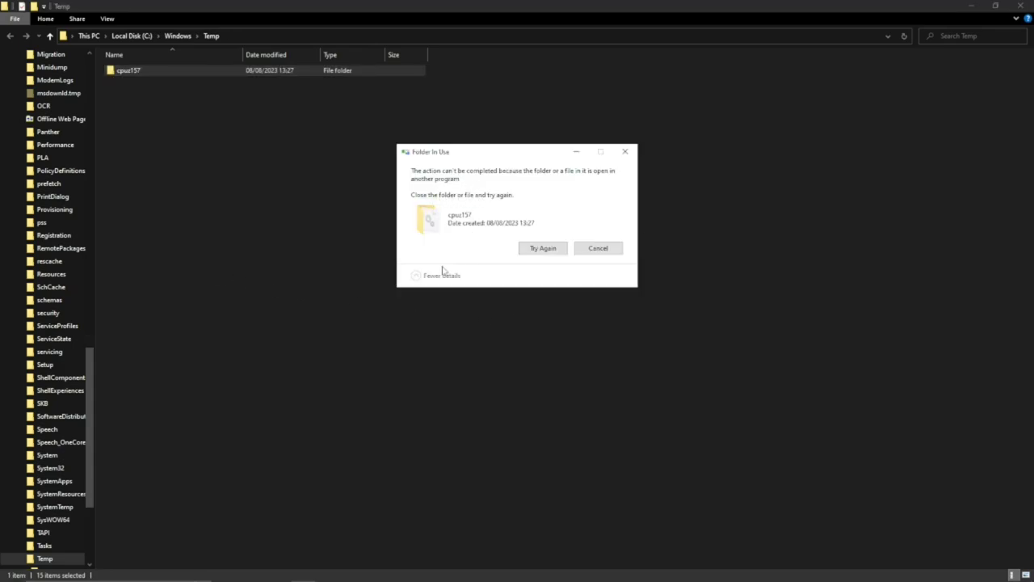
left_click(598, 248)
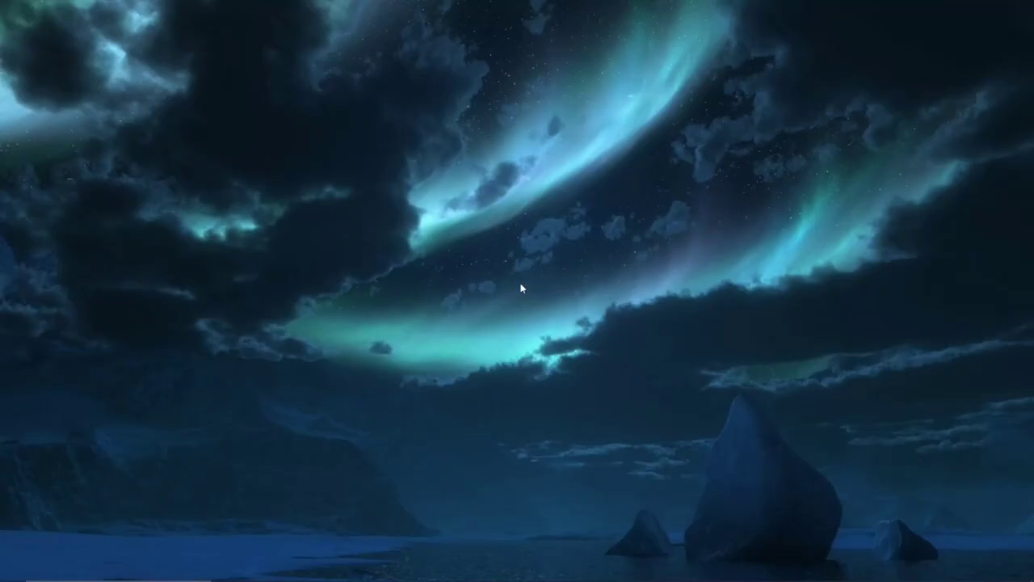
- Open the user's local Temp folder with the Run command %temp% and delete all its contents
key("super+r")
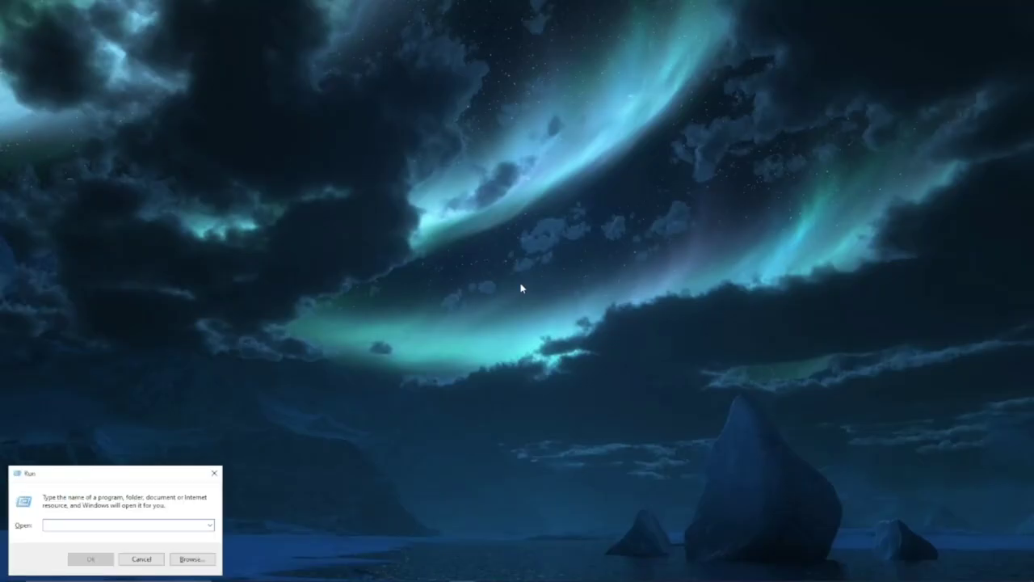
type("%t")
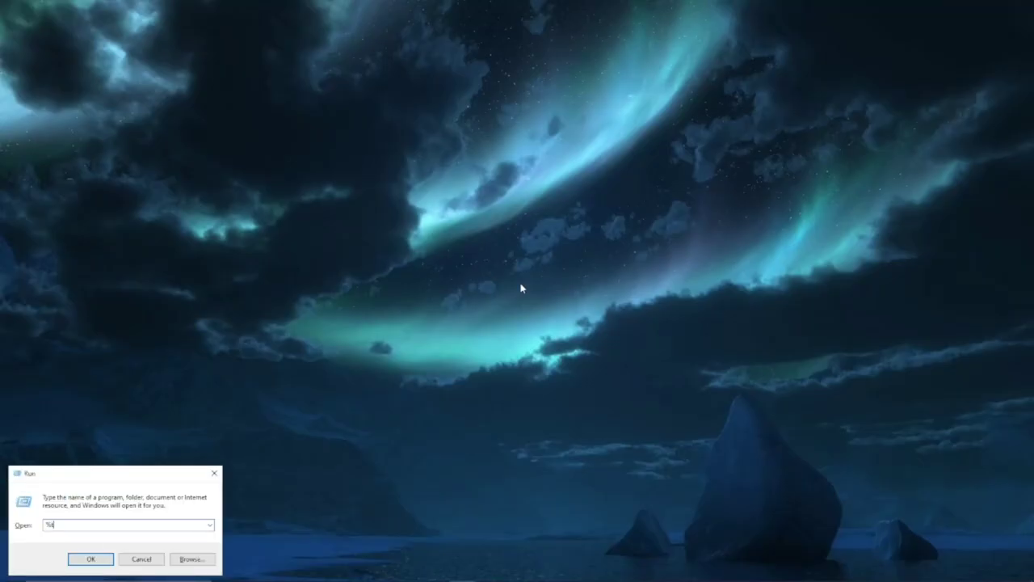
type("emp%")
key("Return")
left_click_drag(513, 74, 471, 73)
key("ctrl+a")
right_click(122, 307)
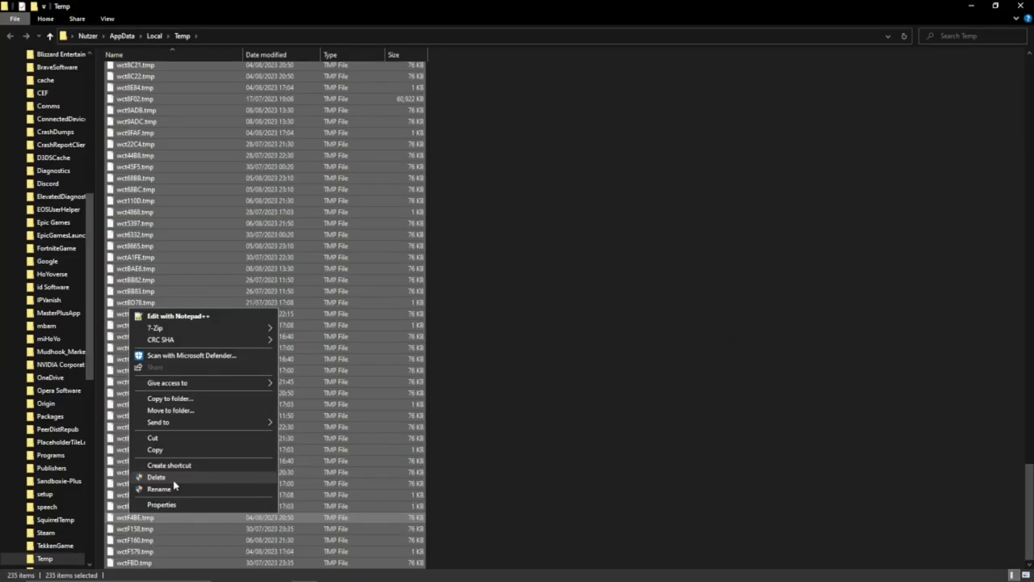
left_click(173, 485)
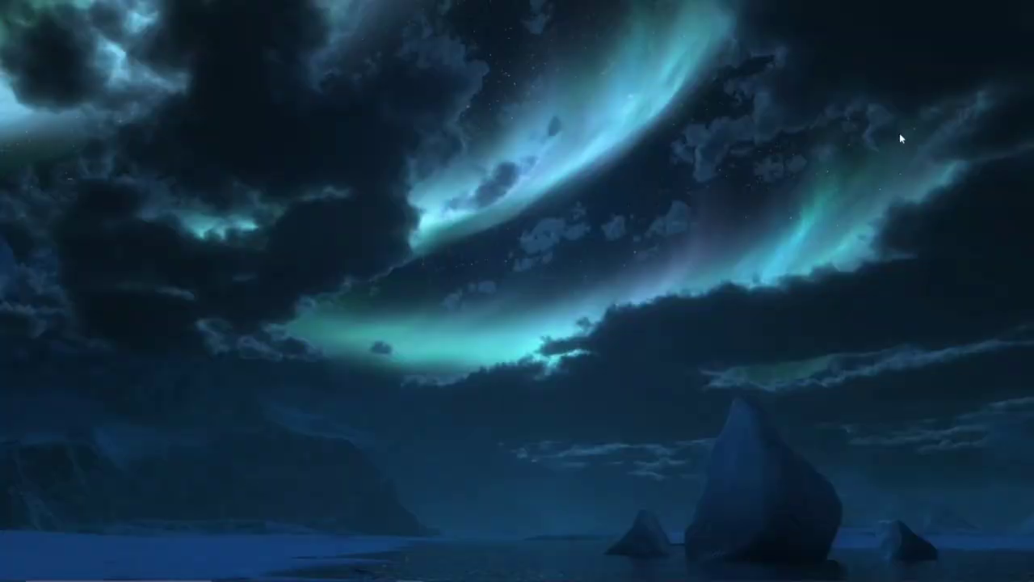
- Open the prefetch folder with the Run command prefetch, grant access to it and select its files
key("super+r")
type("prefetch")
key("Return")
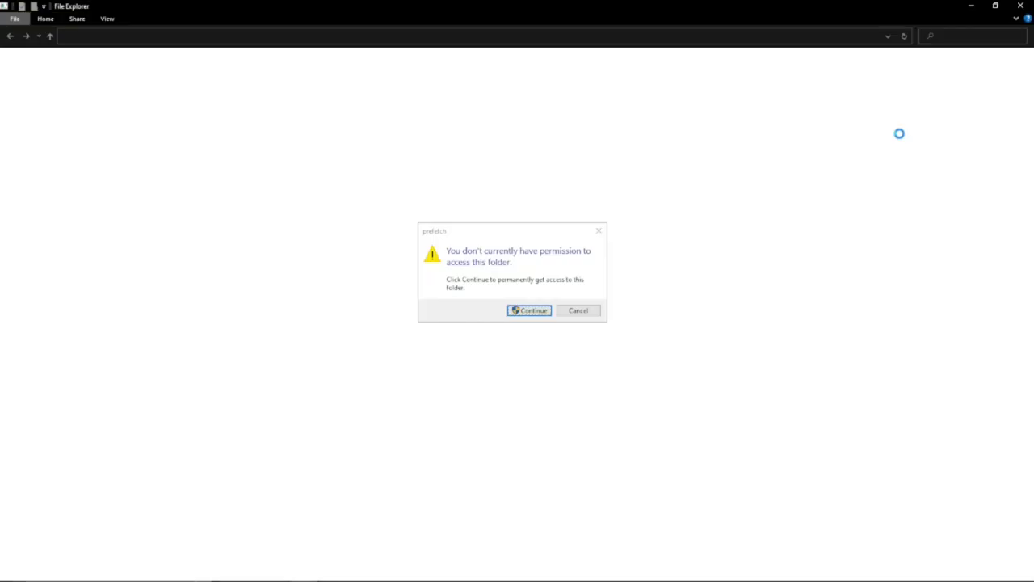
key("Return")
left_click(183, 71)
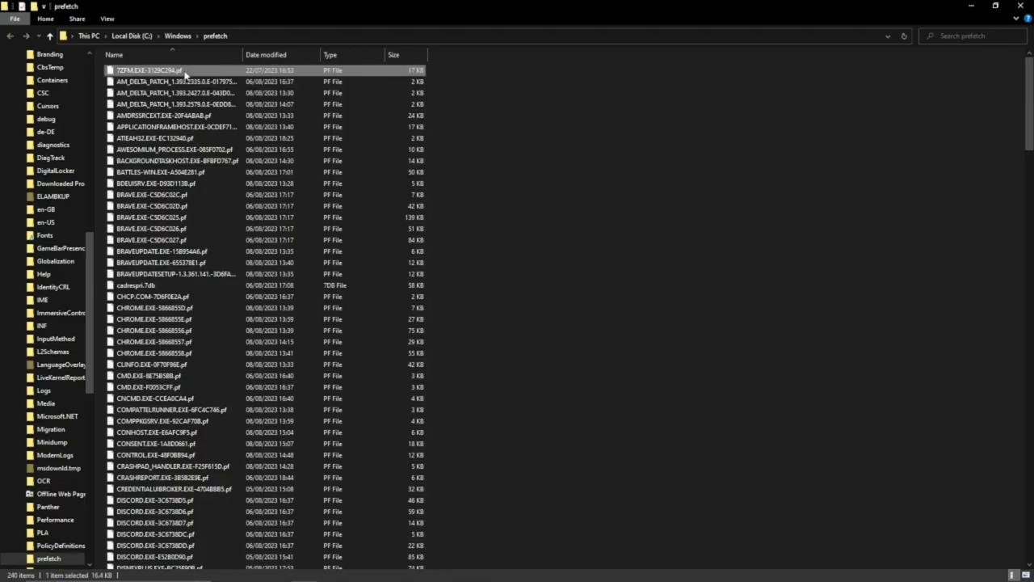
left_click_drag(456, 74, 203, 566)
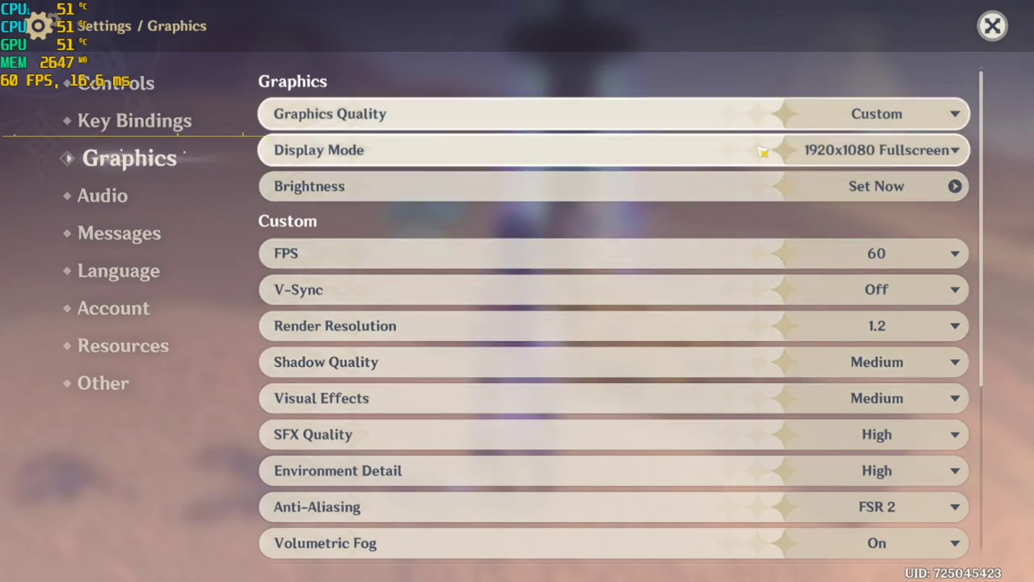
- Look through the available display mode resolutions in Genshin Impact's graphics settings
left_click(846, 154)
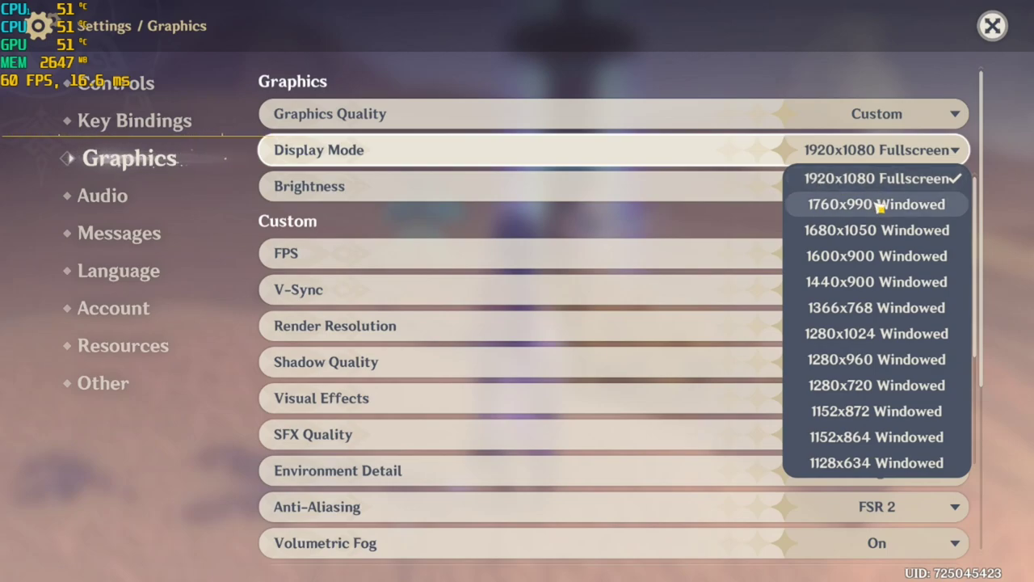
scroll(879, 293, "down", 1)
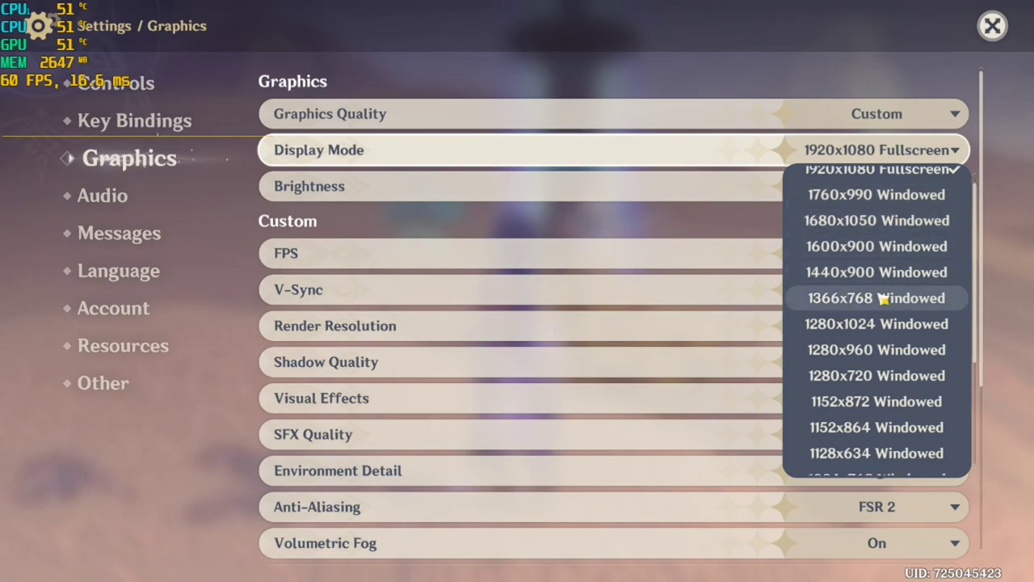
scroll(885, 297, "down", 1)
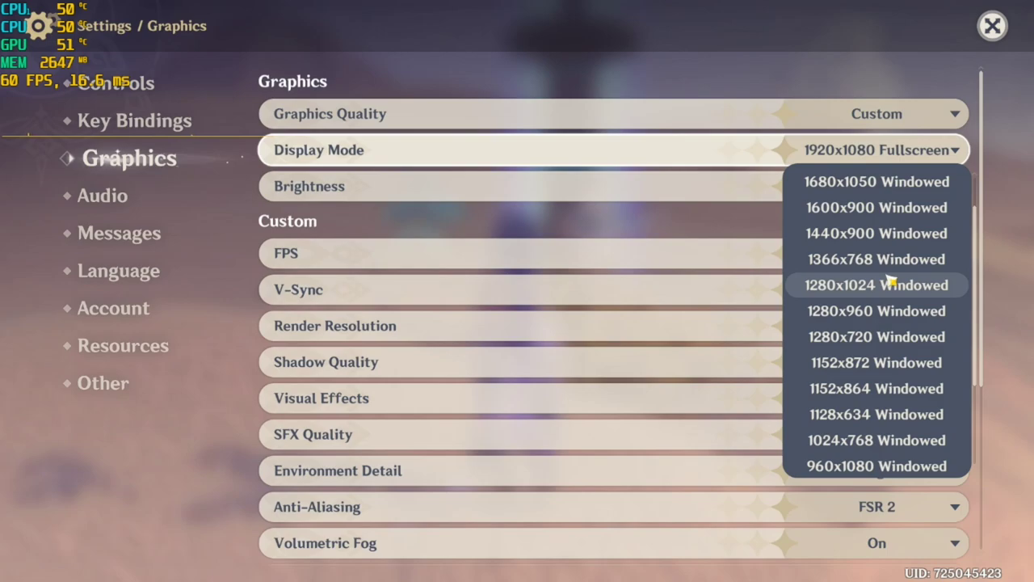
scroll(891, 281, "down", 1)
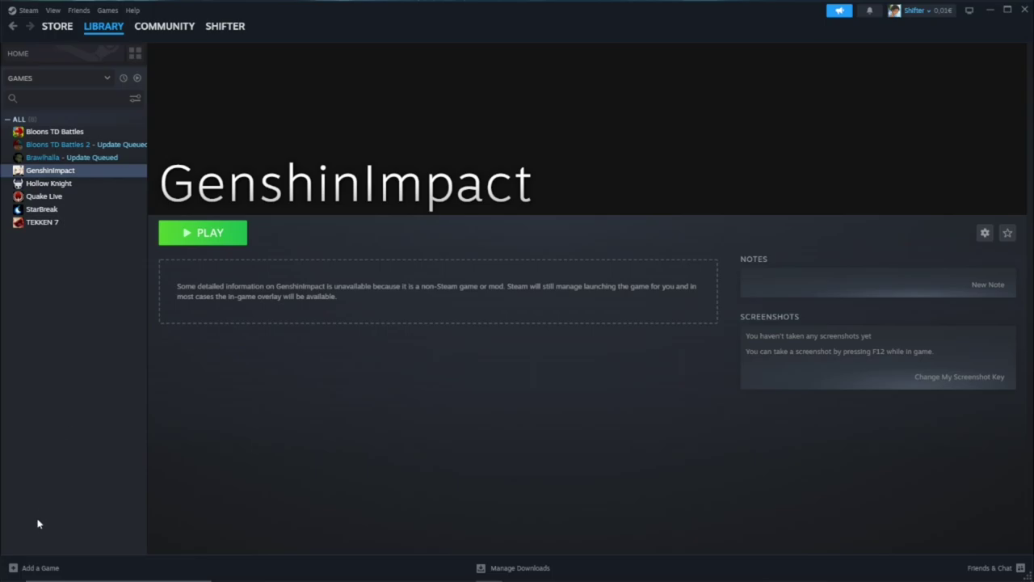
- In Steam, browse the Genshin Impact folders for a non-Steam game executable to add, and cancel without adding one
left_click(41, 567)
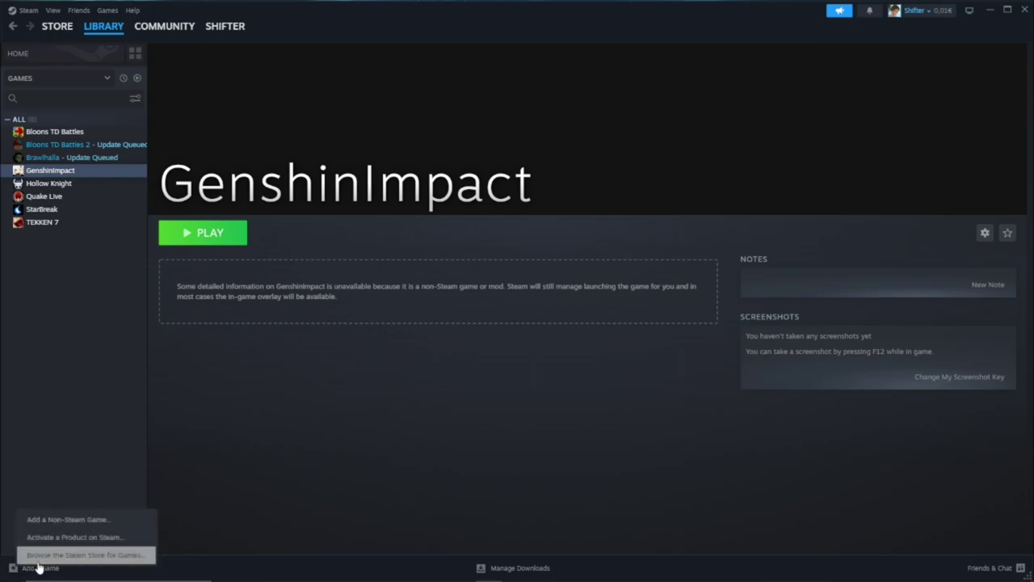
left_click(67, 520)
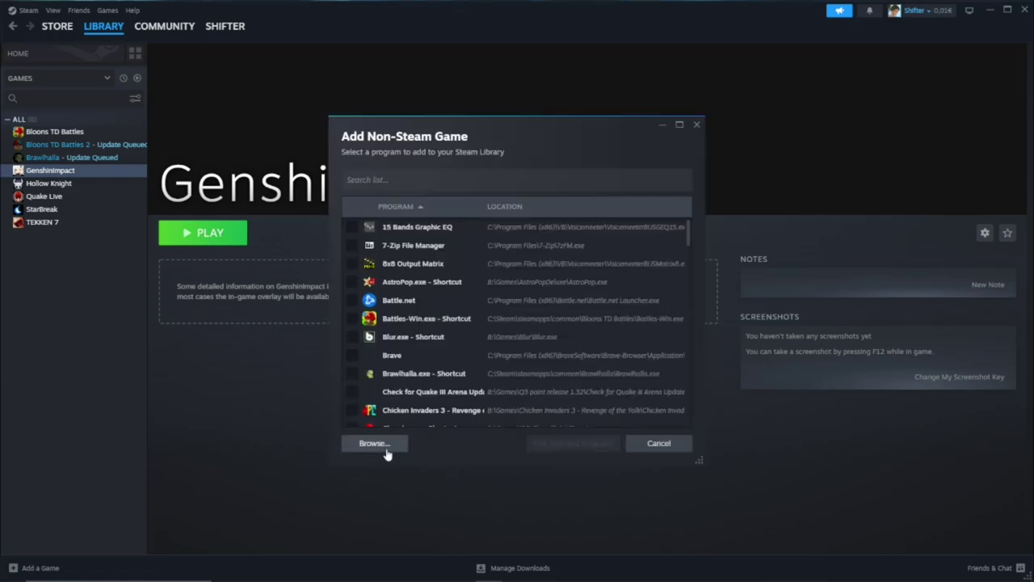
left_click(384, 447)
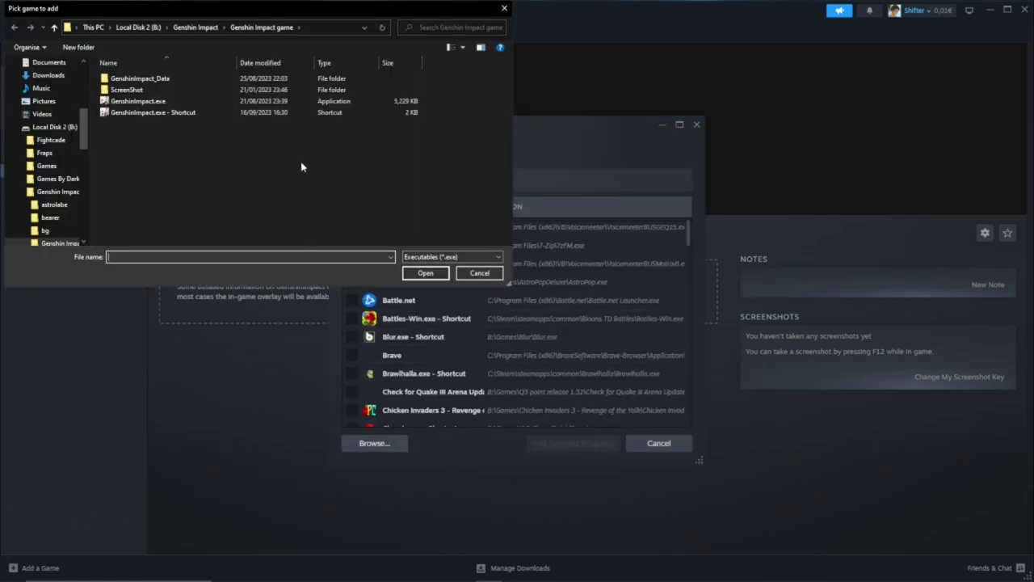
left_click(195, 28)
scroll(152, 186, "down", 5)
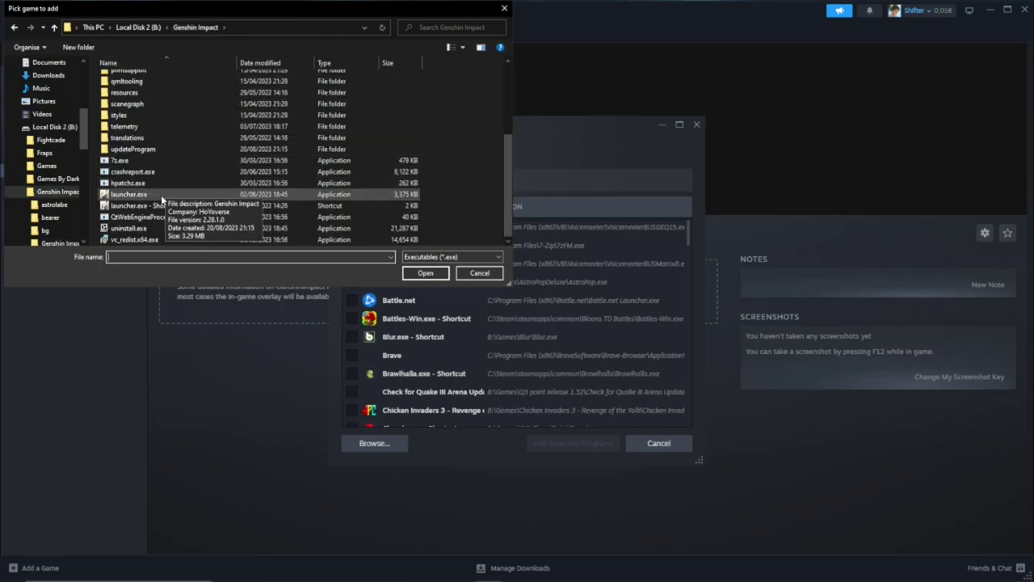
scroll(165, 198, "up", 4)
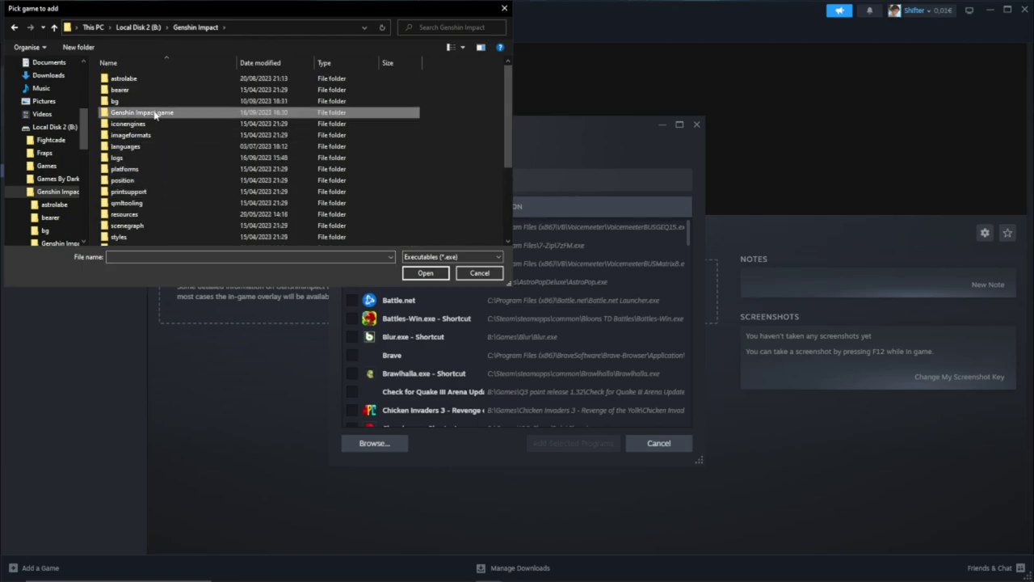
double_click(155, 113)
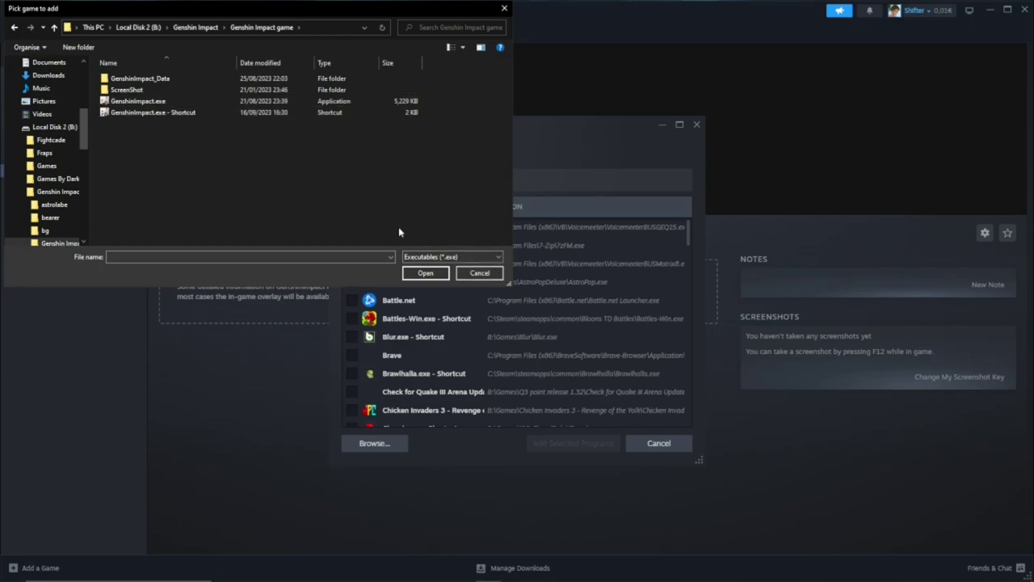
left_click(480, 274)
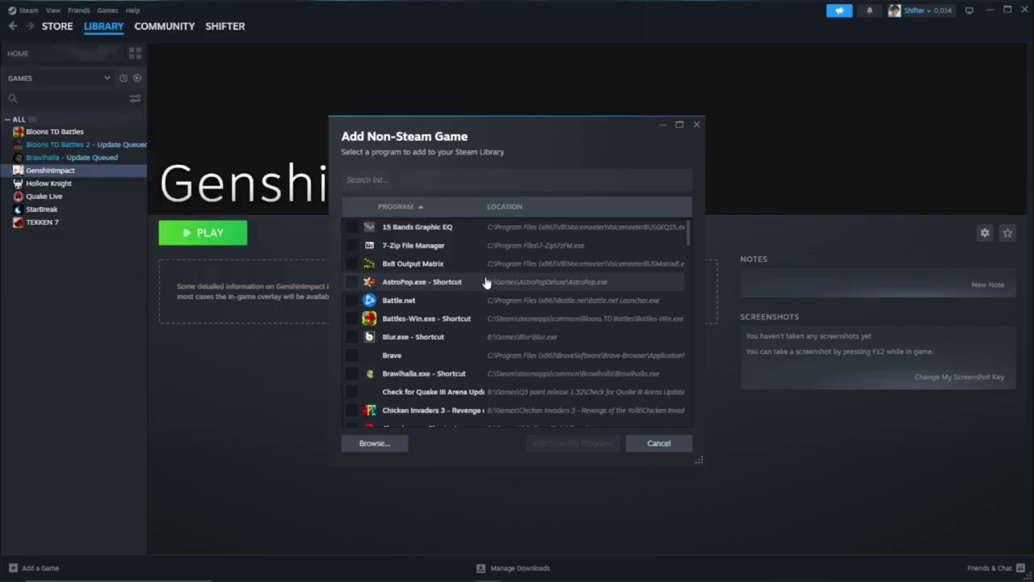
left_click(630, 444)
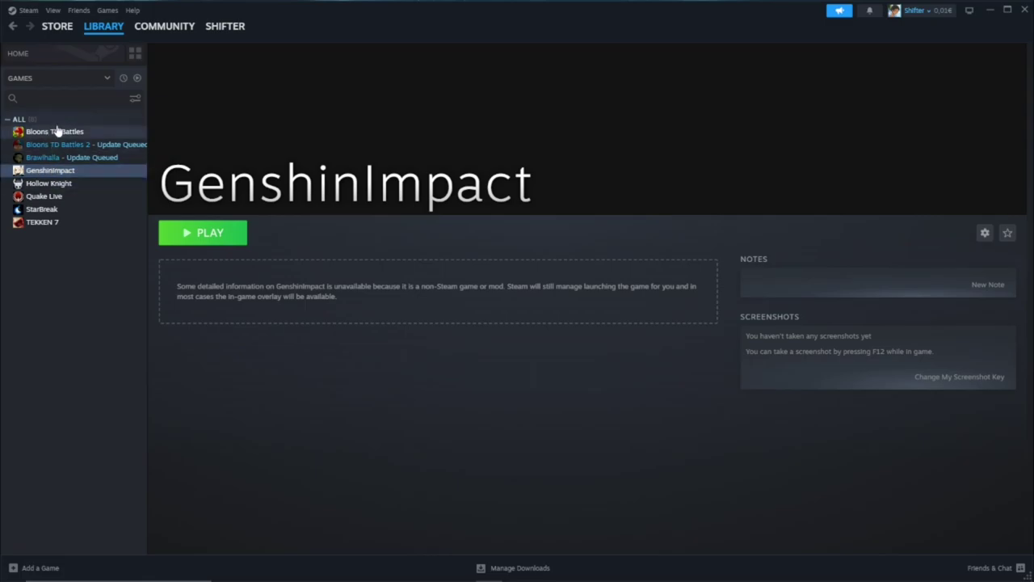
- Open the properties of the GenshinImpact entry in the Steam library
right_click(87, 171)
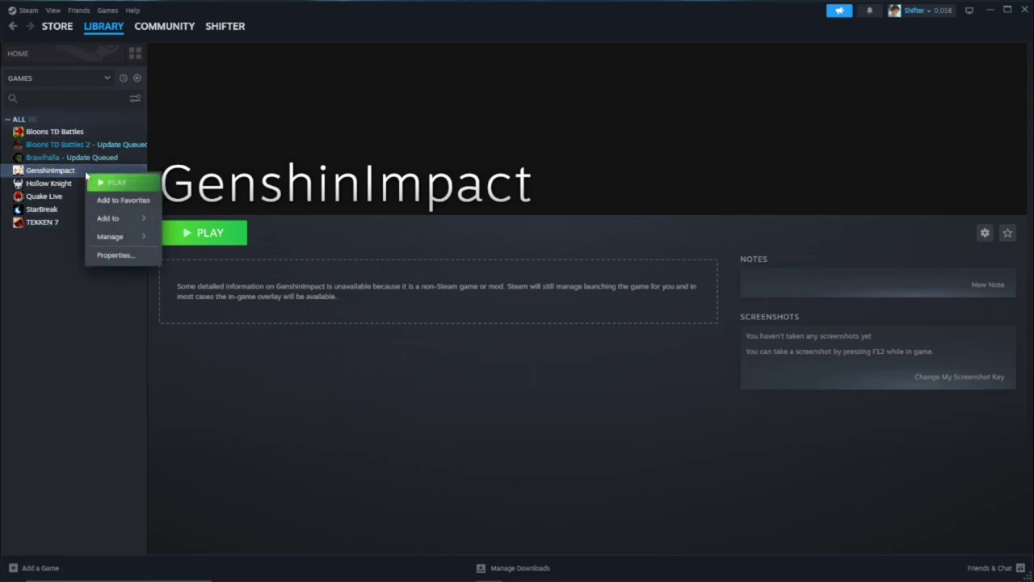
left_click(111, 255)
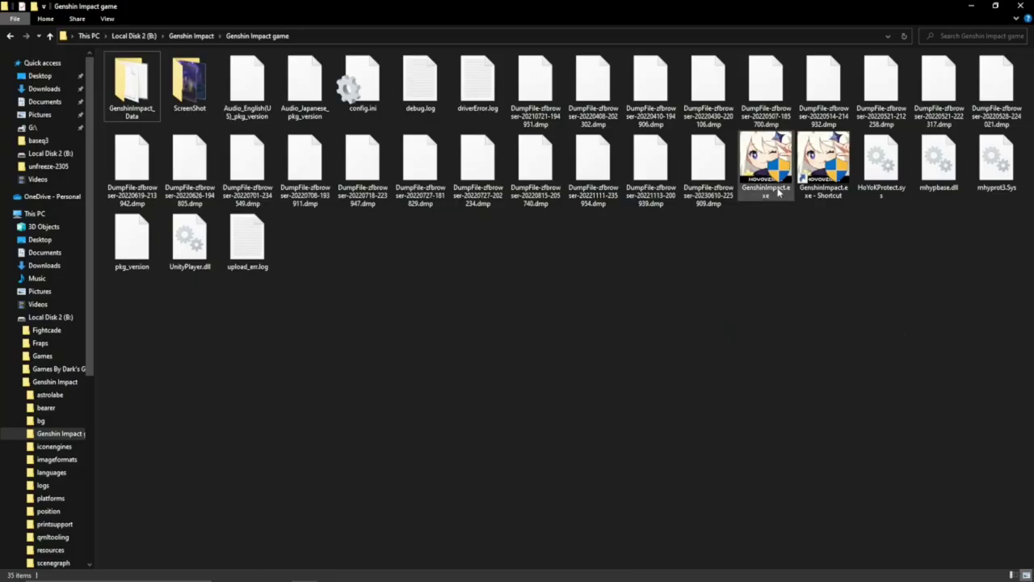
- In File Explorer, set the comment of the GenshinImpact.exe shortcut to "-screen-fullscreen 0 -popupwindow" and apply it
right_click(812, 185)
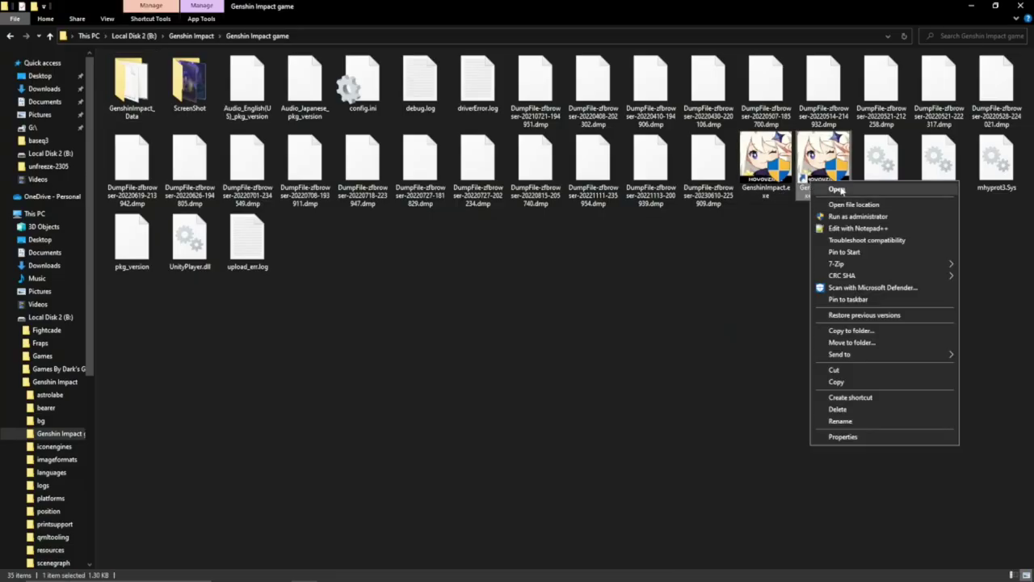
left_click(861, 440)
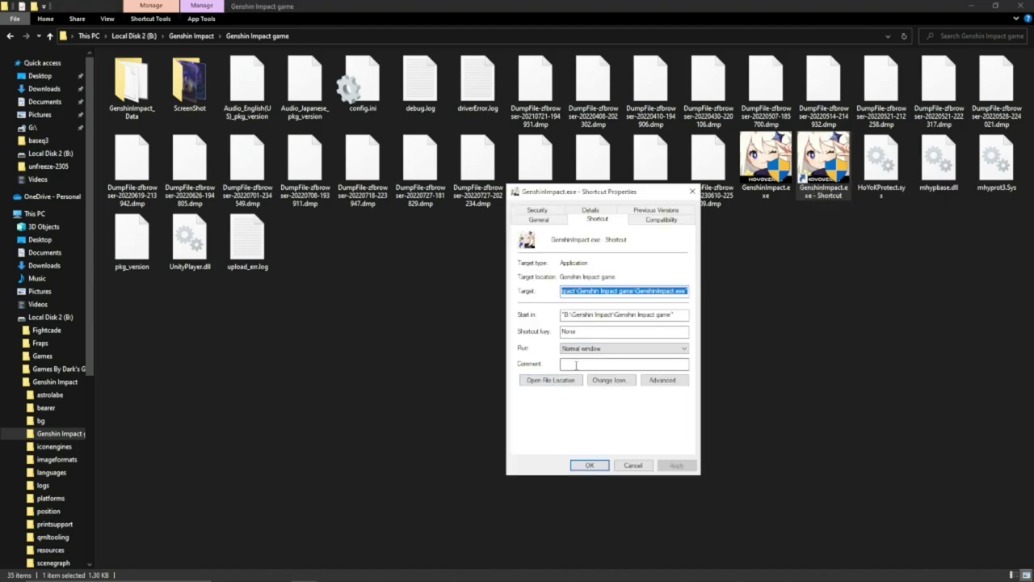
left_click(576, 364)
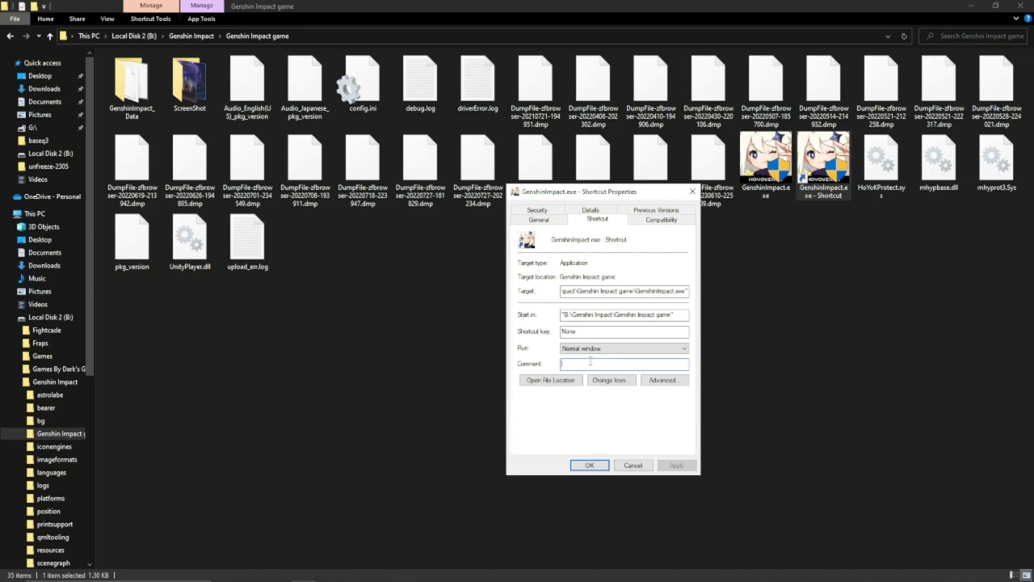
type("-screen-fullscreen 0 -popupwindow")
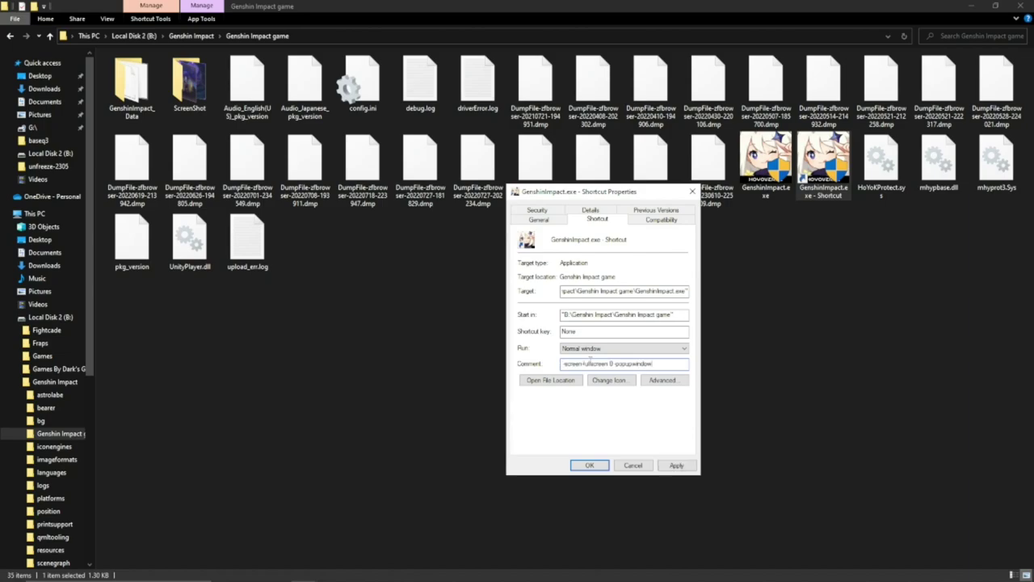
left_click(677, 467)
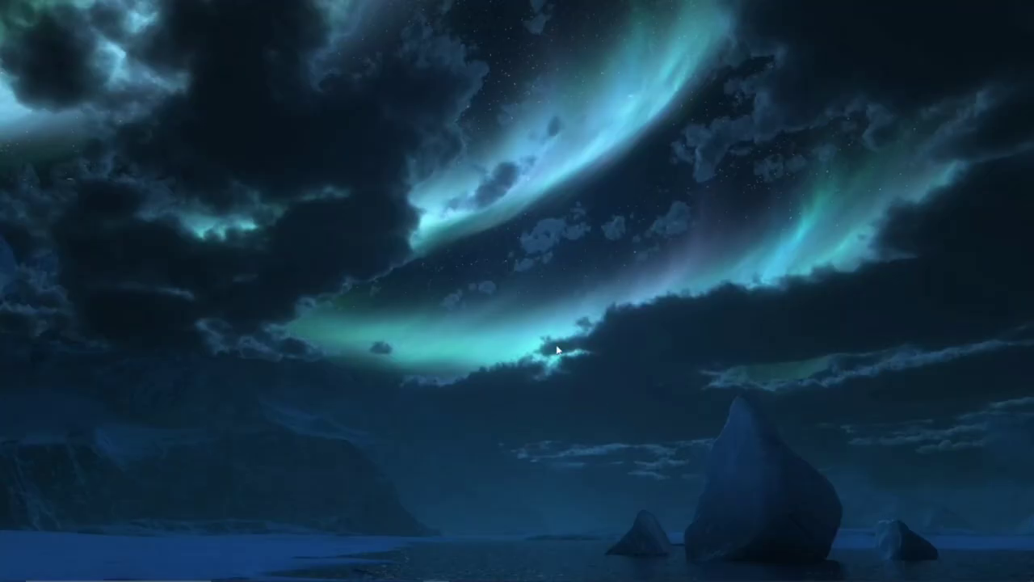
- Switch to Genshin Impact, open its graphics settings and look through the windowed display mode resolutions
left_click(436, 571)
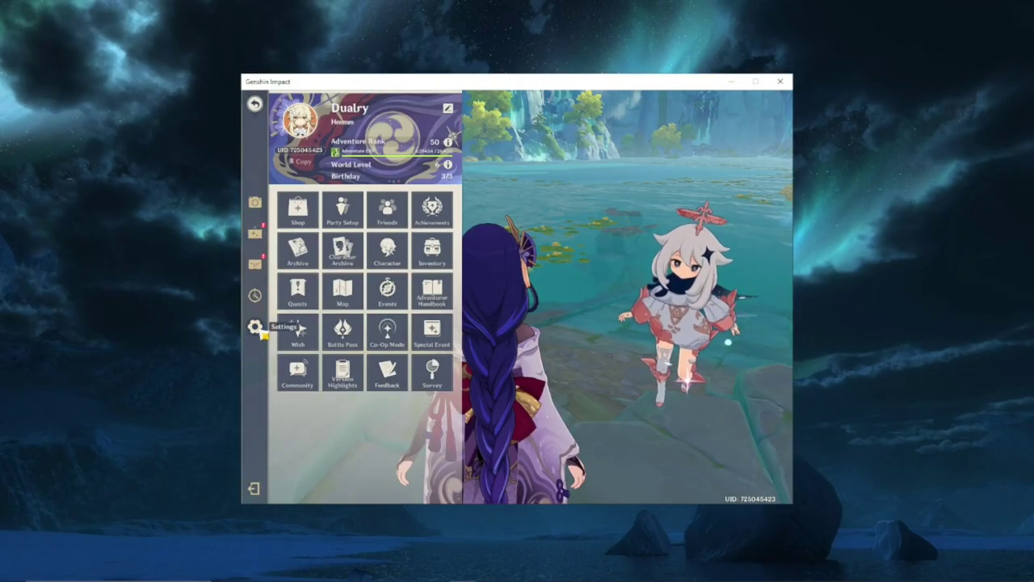
key("Escape")
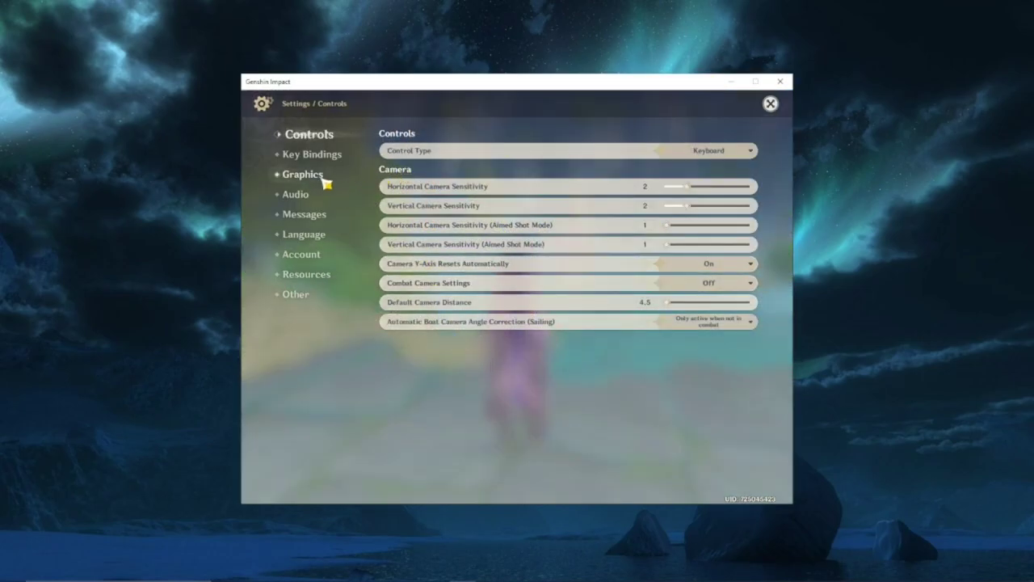
left_click(320, 178)
left_click(705, 170)
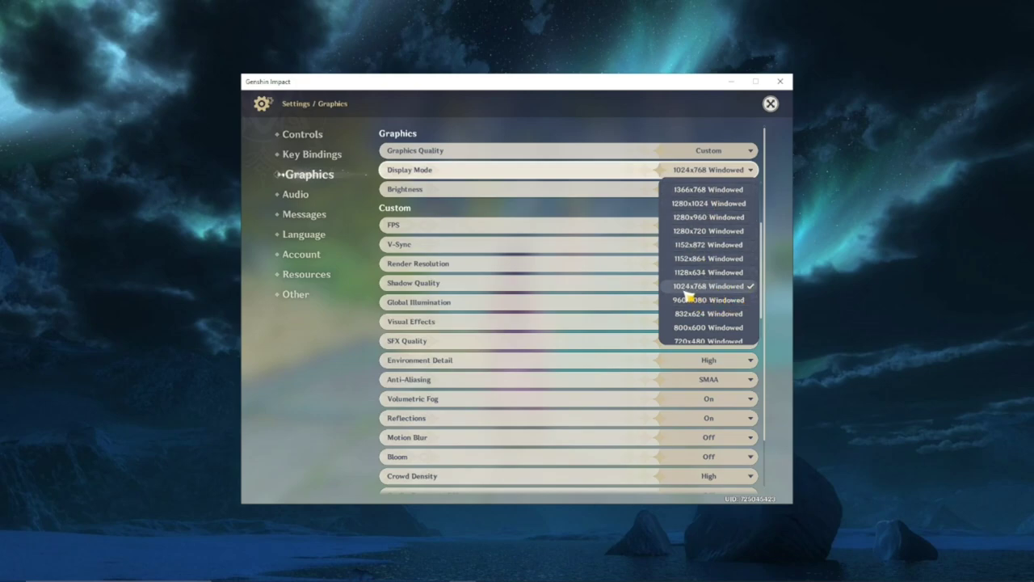
left_click(638, 133)
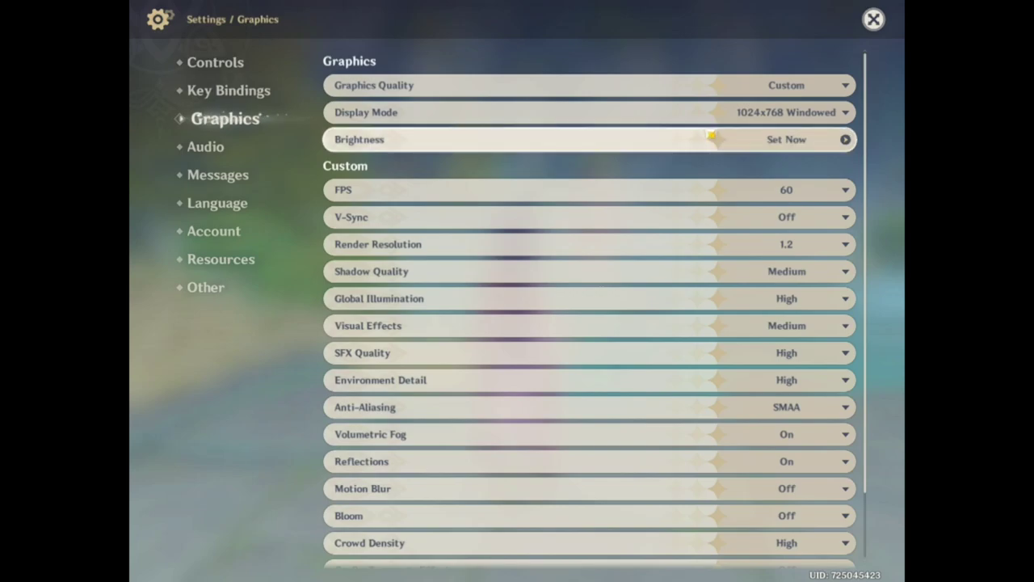
- Set the display mode to 1440x900 Windowed and leave the game settings
left_click(763, 118)
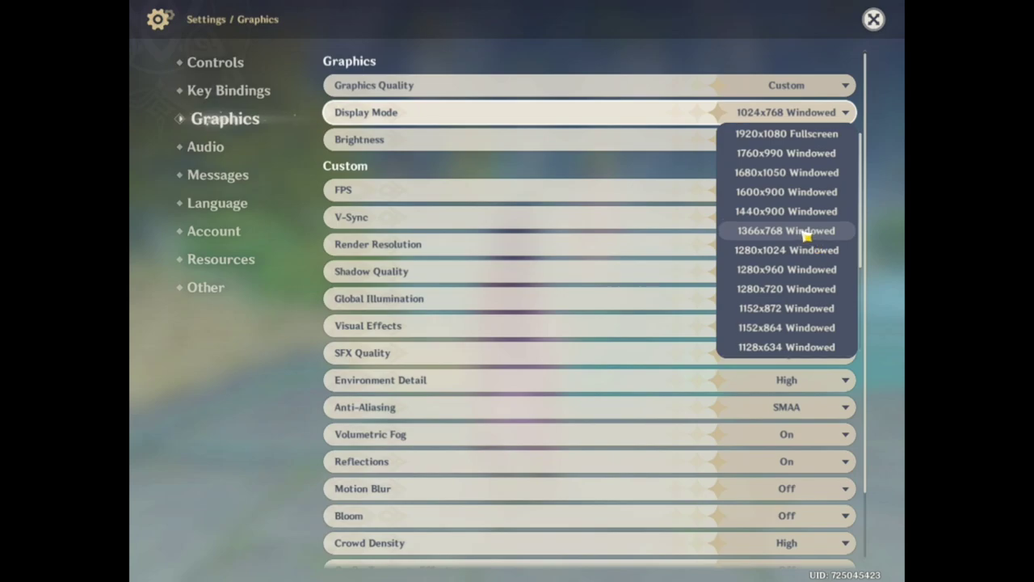
left_click(781, 218)
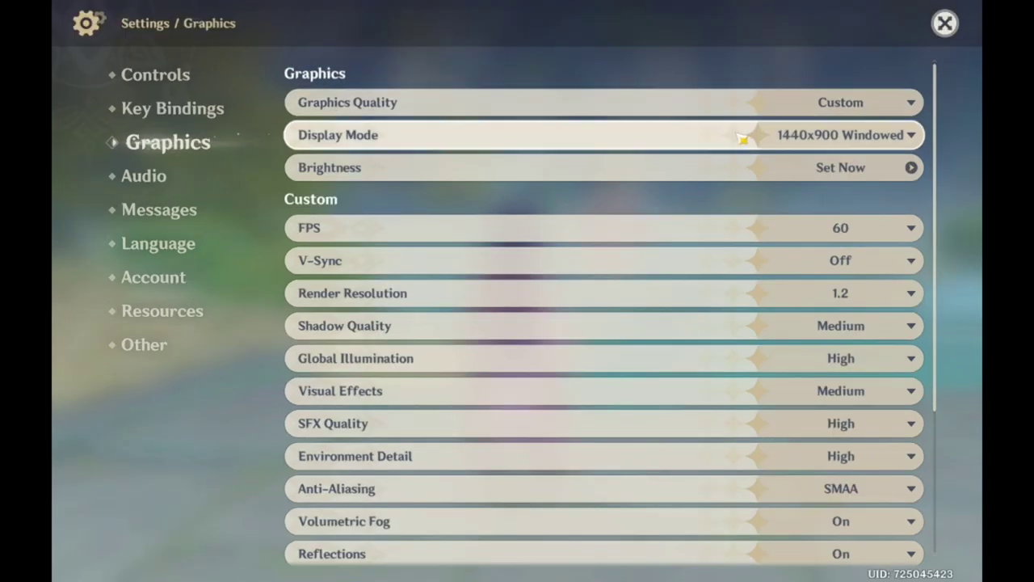
left_click(944, 23)
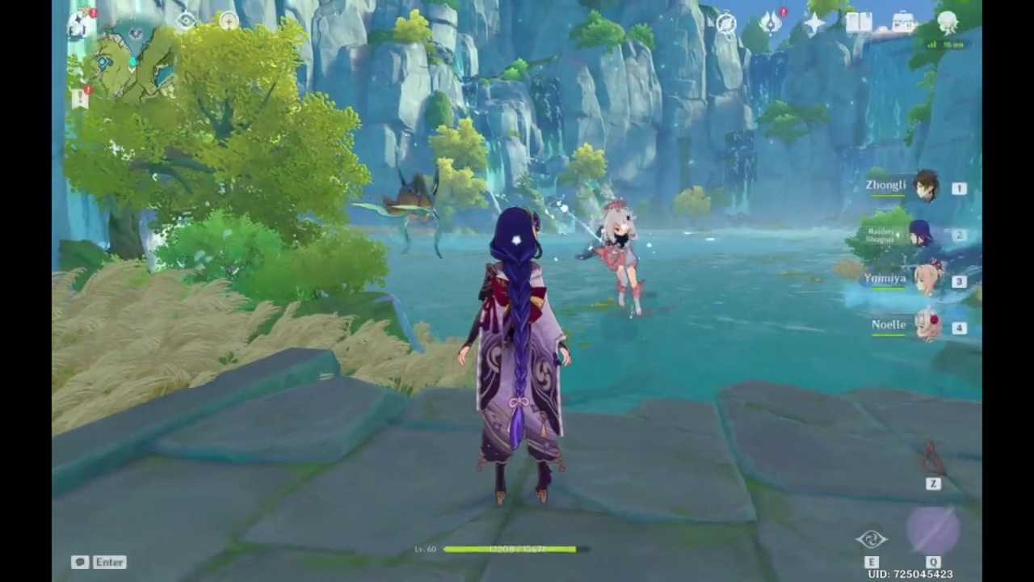
- Run the character along the stone path to check how the game plays at the chosen resolution
key("w")
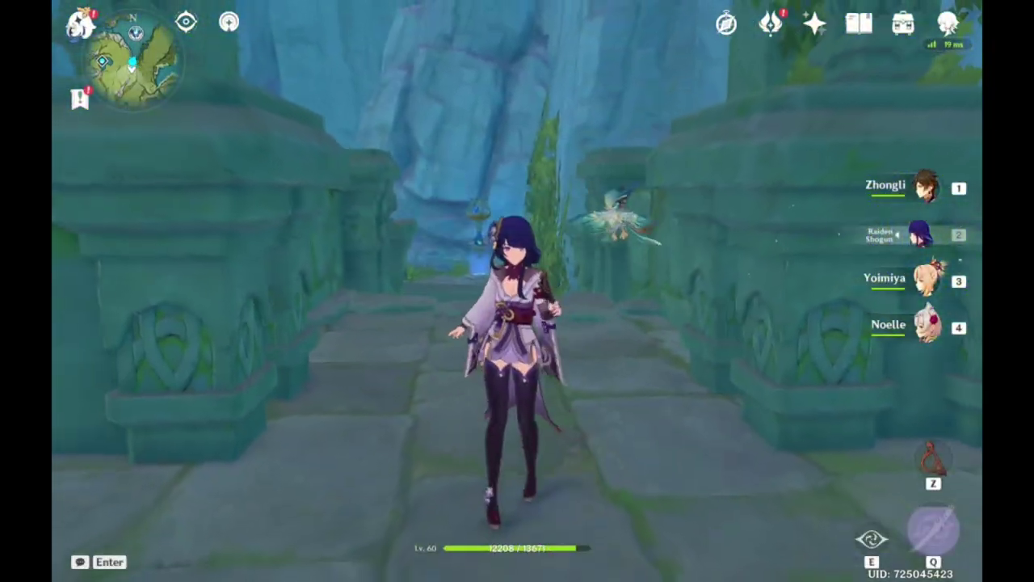
key("w")
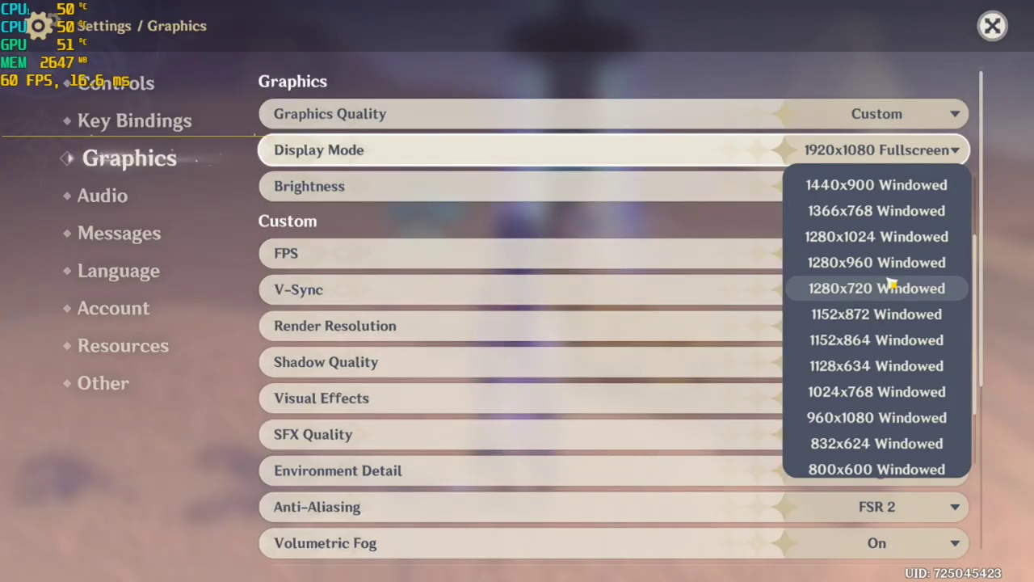
- Look through the lower windowed resolutions among the display mode options in the graphics settings
scroll(889, 284, "down", 3)
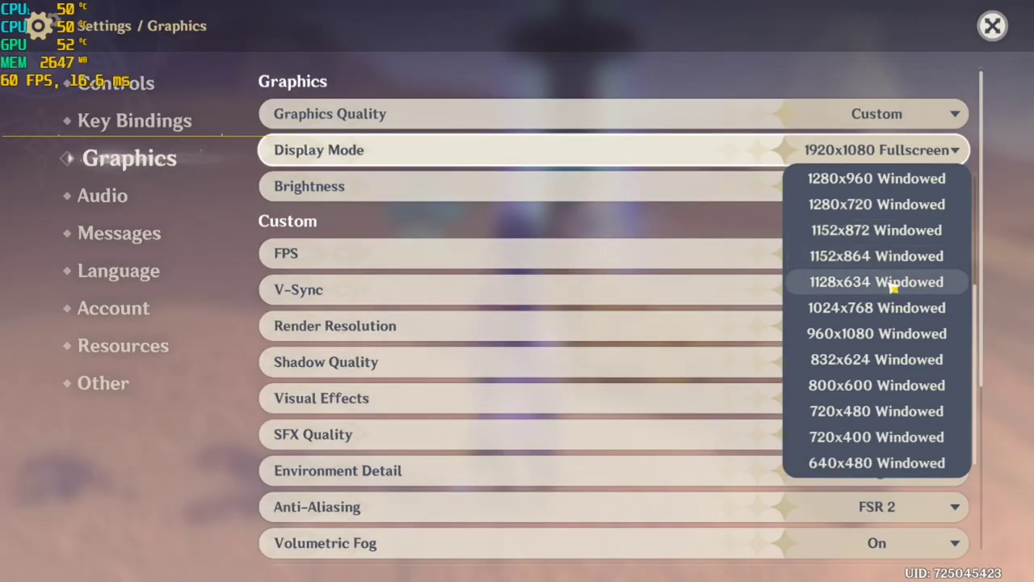